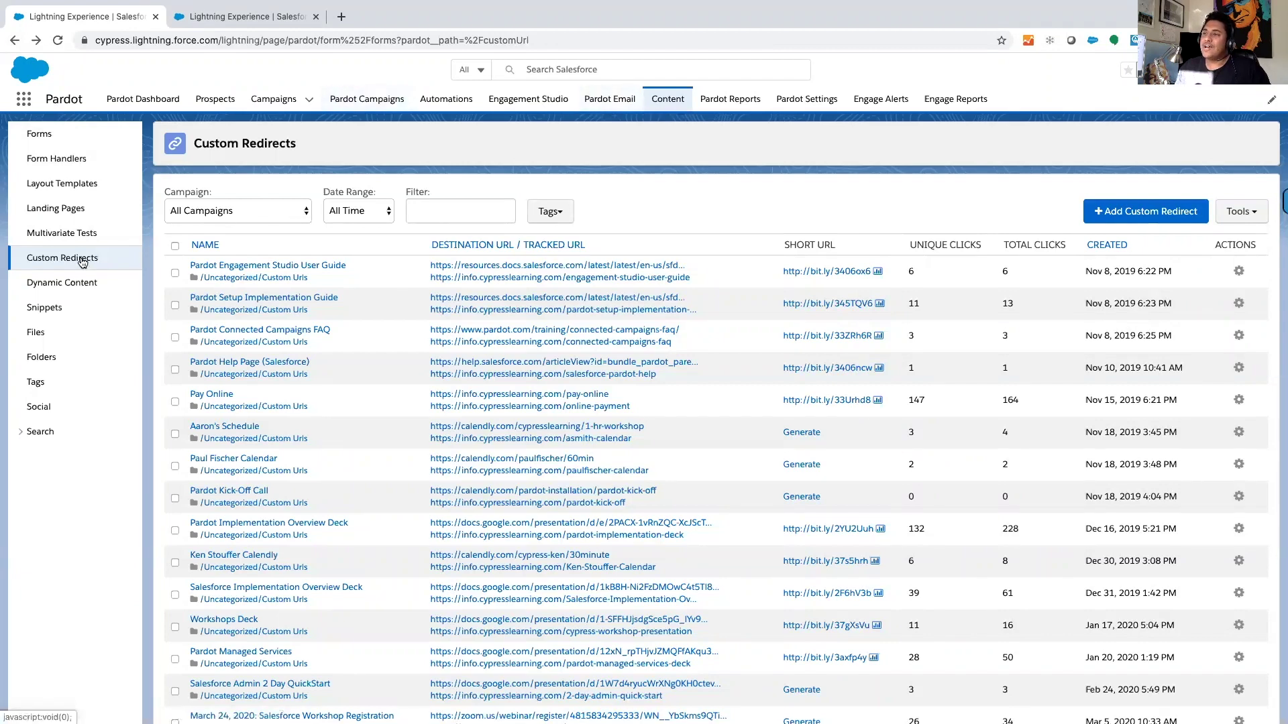
Step: Create redirect 'Youtube Webinar Recording (4-21-2020)' in Pardot Team Bootcamp, pointing to the pasted YouTube link
click(1113, 212)
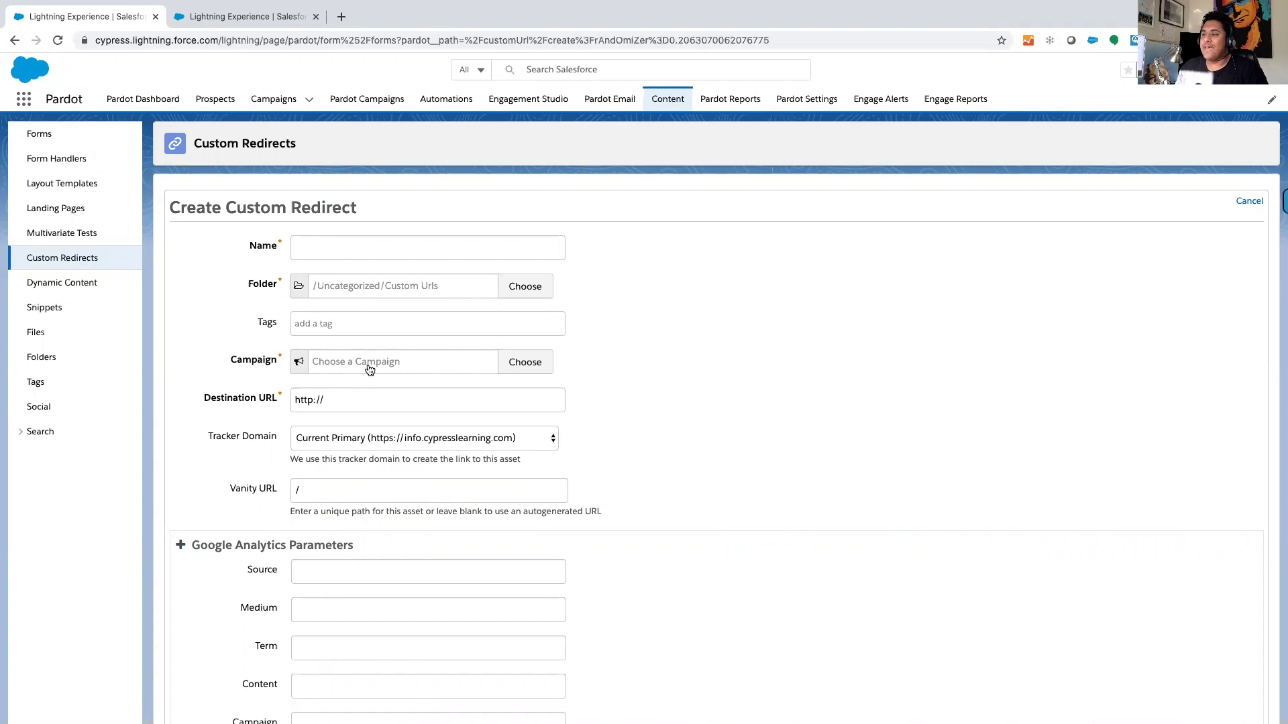
scroll(367, 377, down, 1)
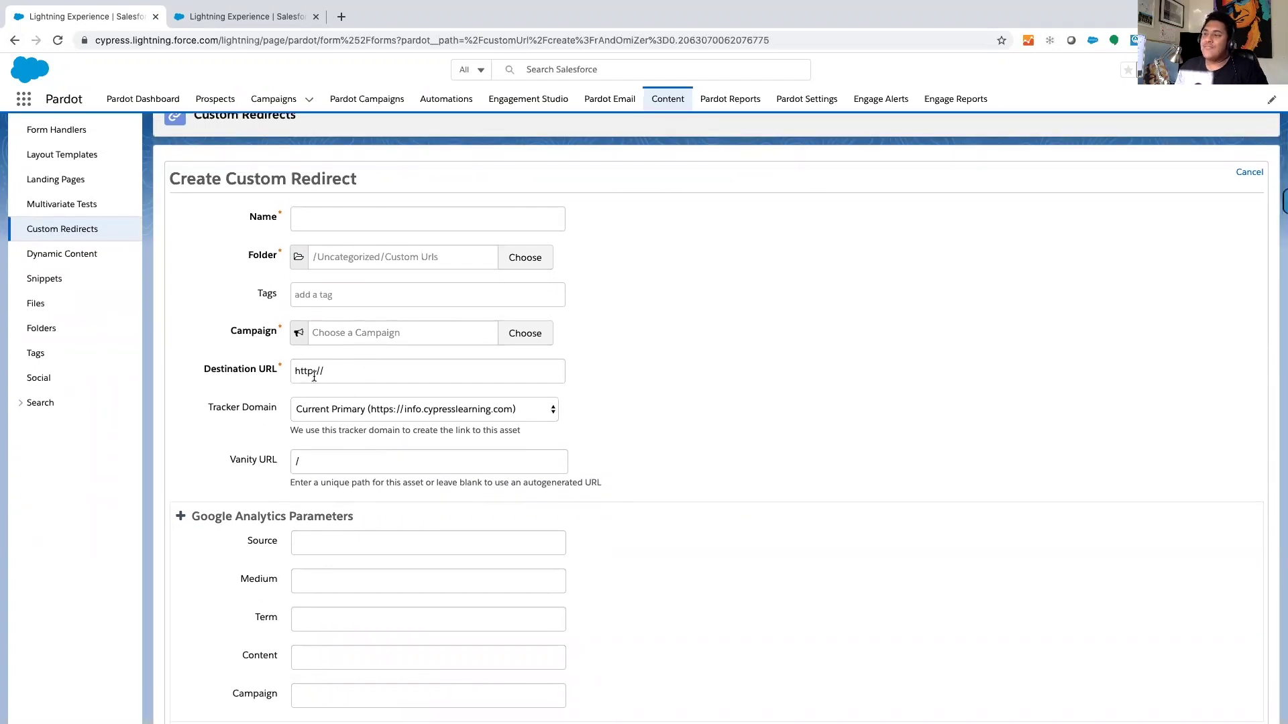
click(328, 219)
text(Youtube Webinar Record)
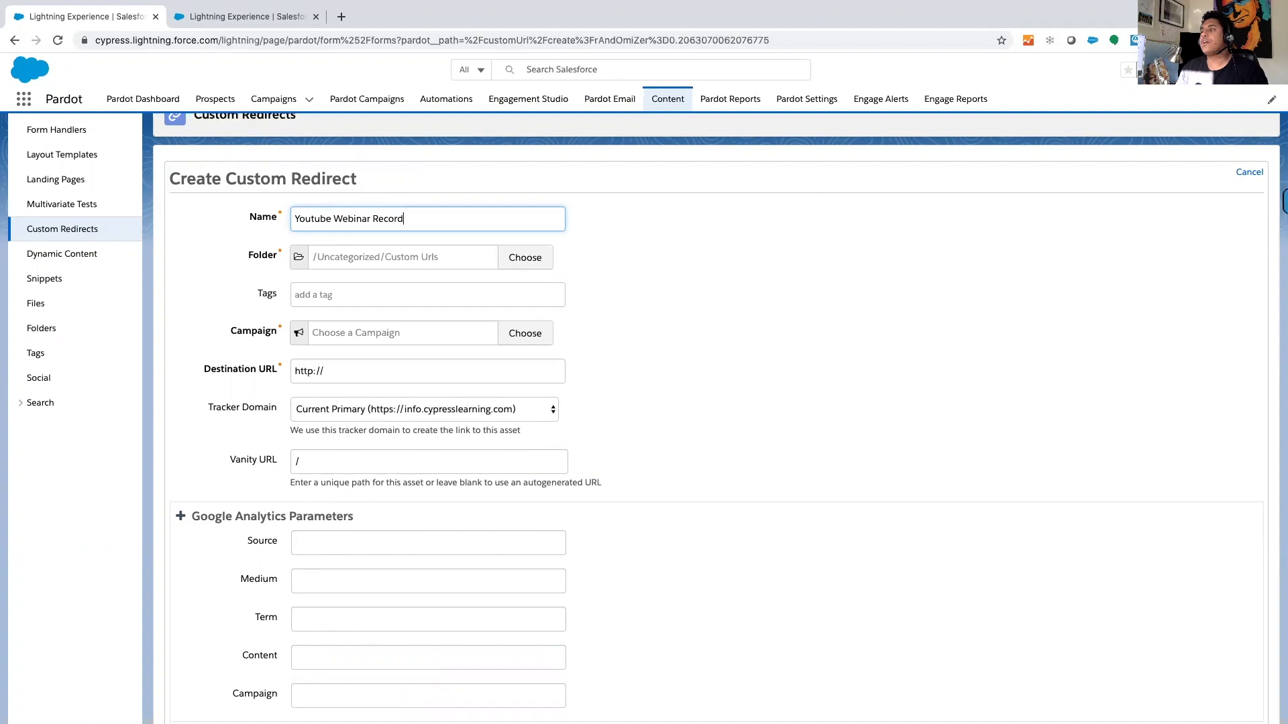
text( 4-21-2020)
click(507, 333)
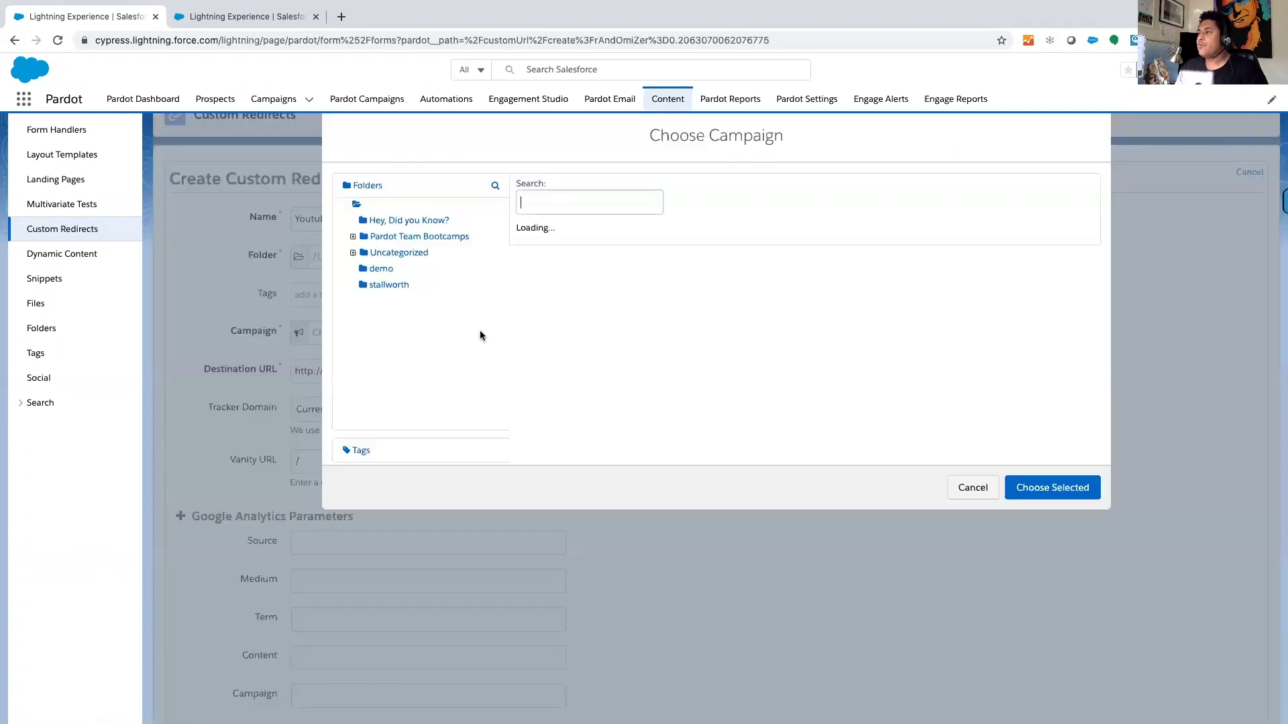
click(602, 236)
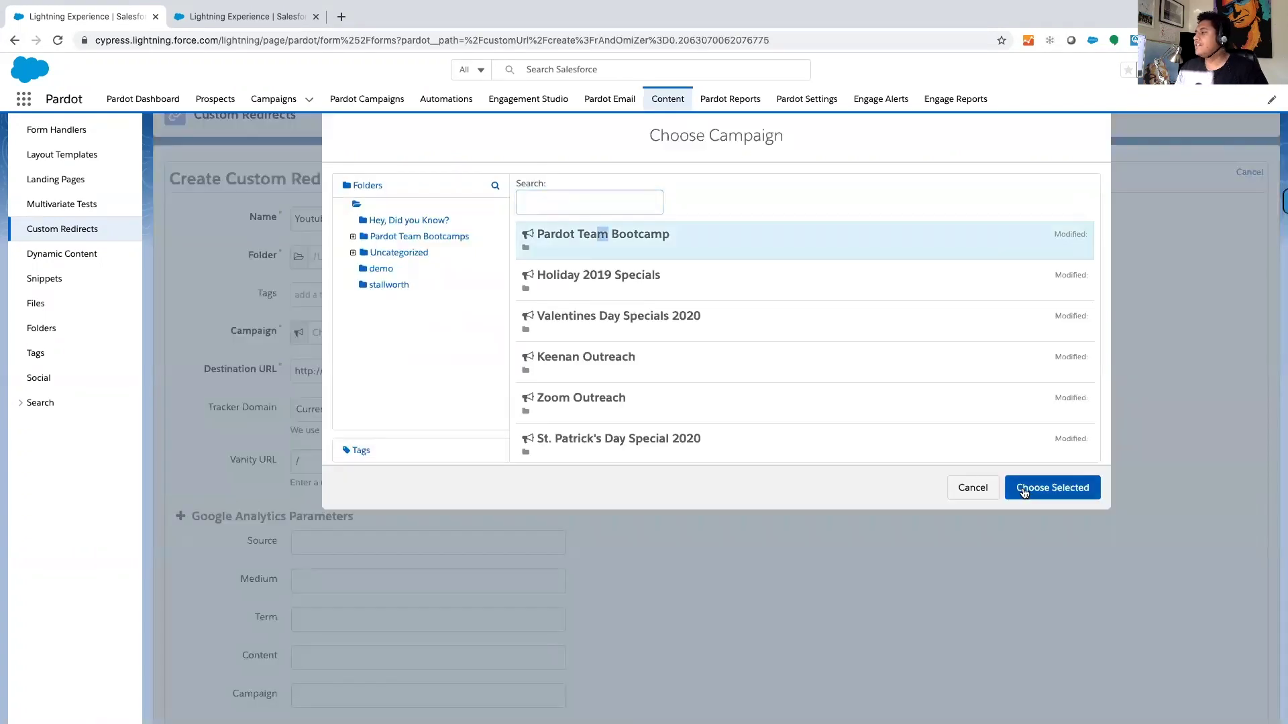
click(1051, 487)
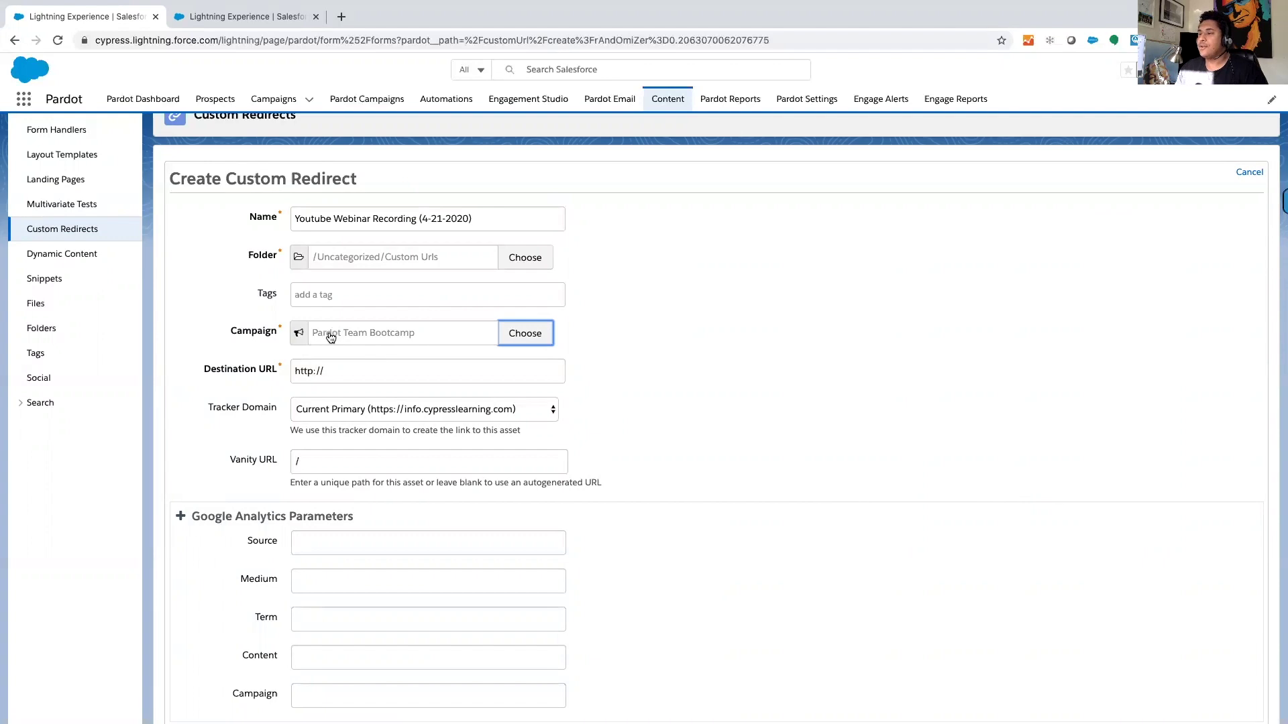
click(331, 370)
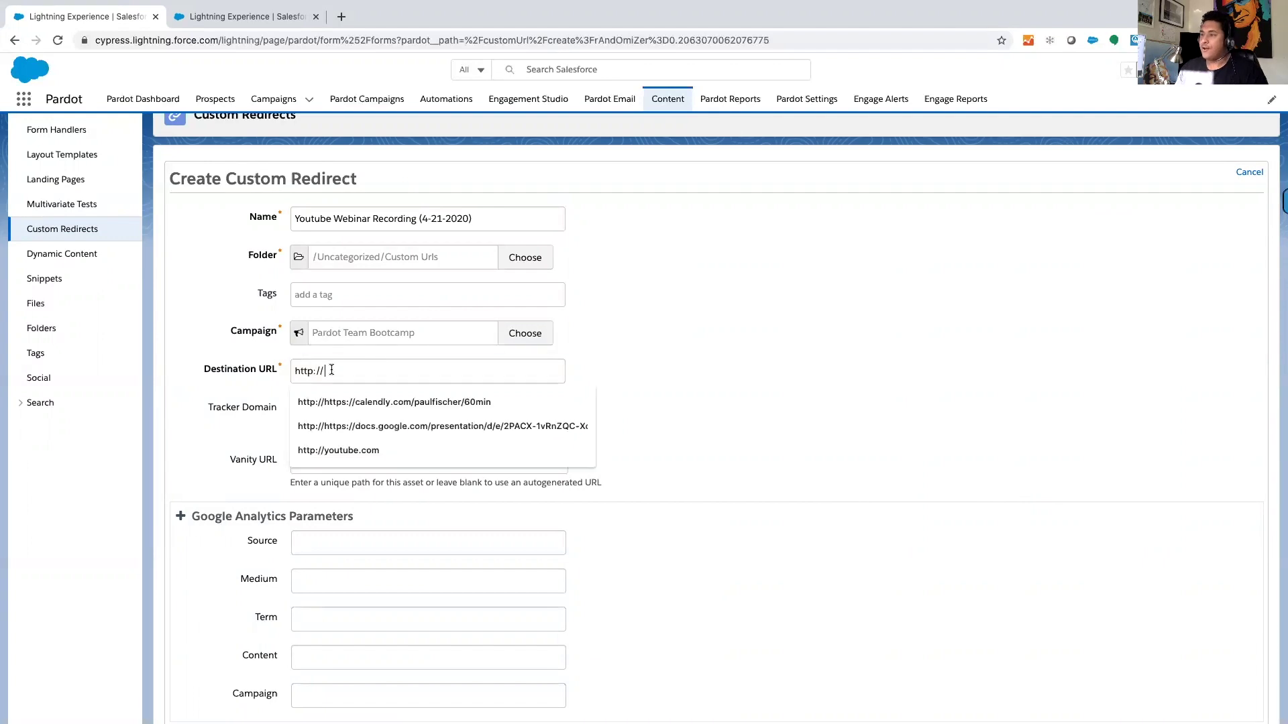
text(https://www.youtube.com/watch?v=cLOUiqxKA8M)
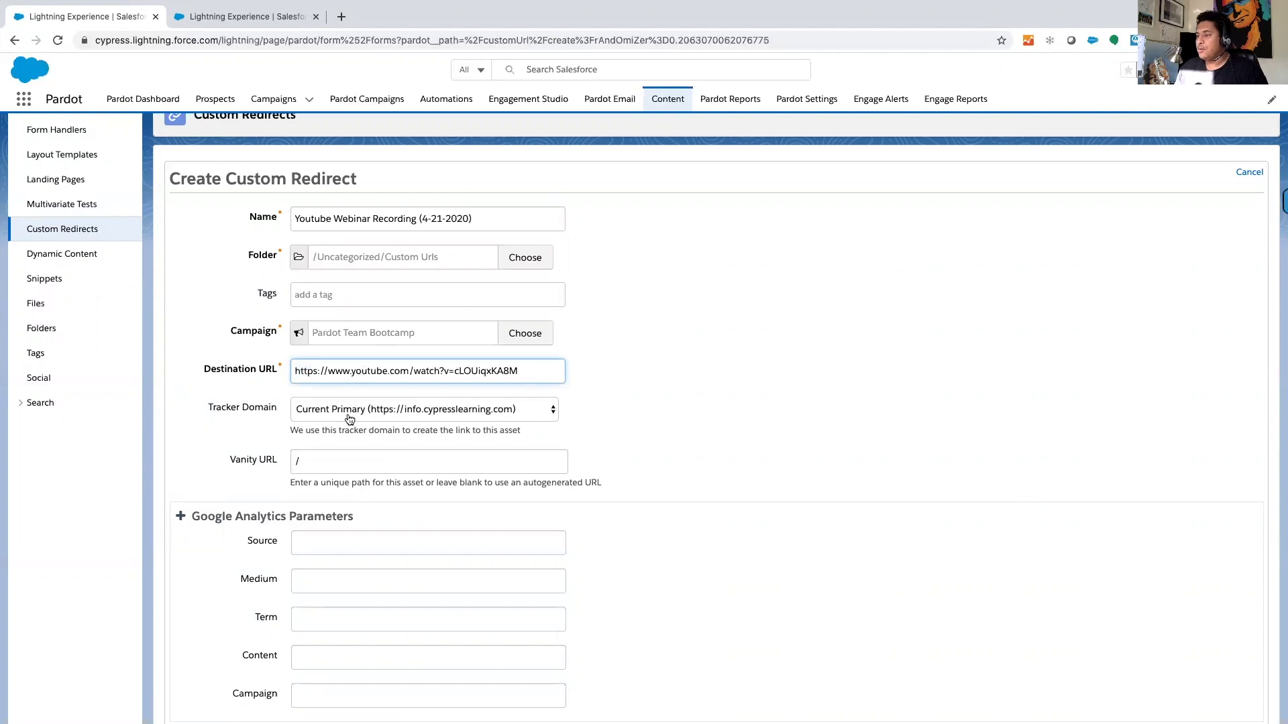
Step: Set vanity path /pardot-2020-walkthrough-cypress and add a Notify Assigned user completion action
click(333, 464)
text(pardot-2020-walkthrough-cypress)
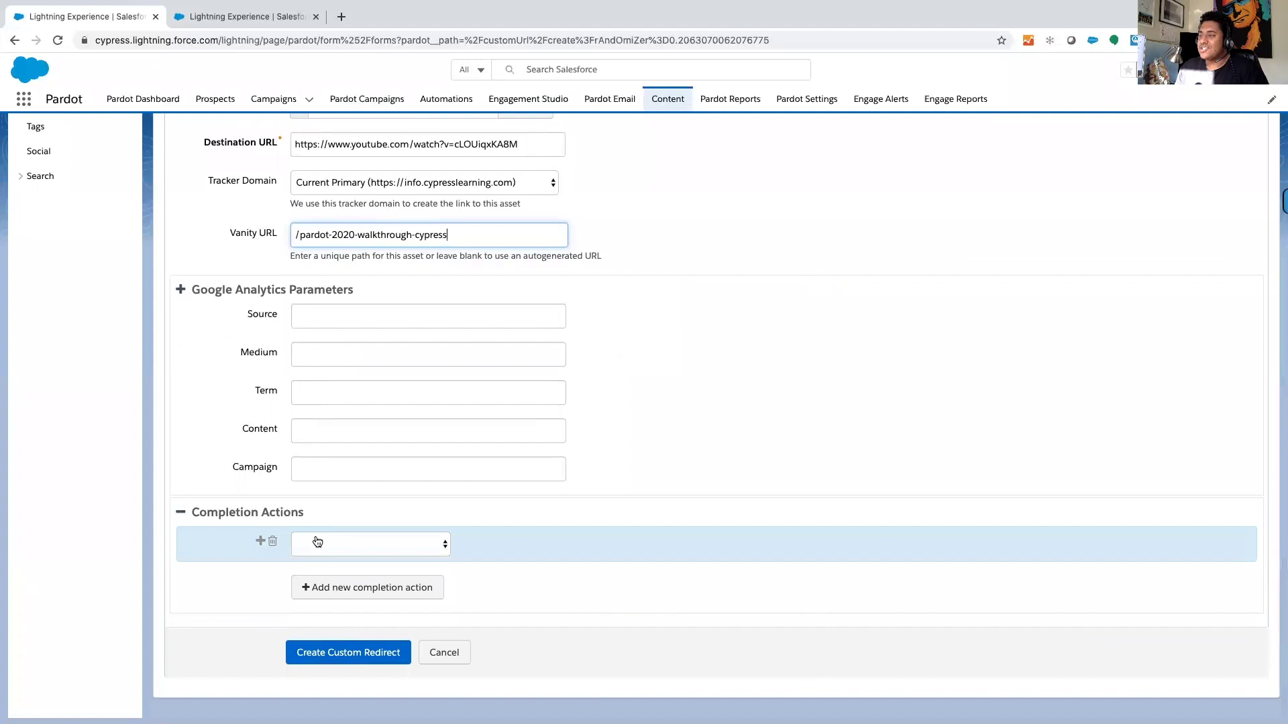
click(317, 542)
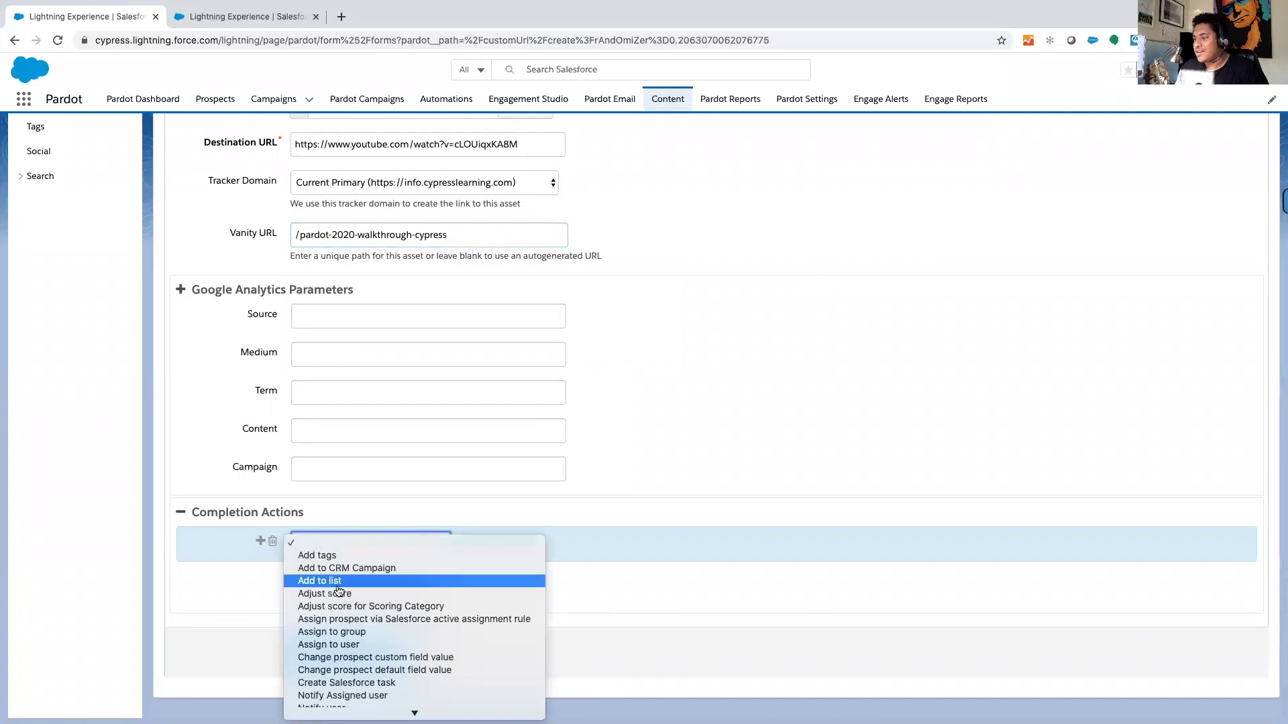
scroll(337, 582, down, 2)
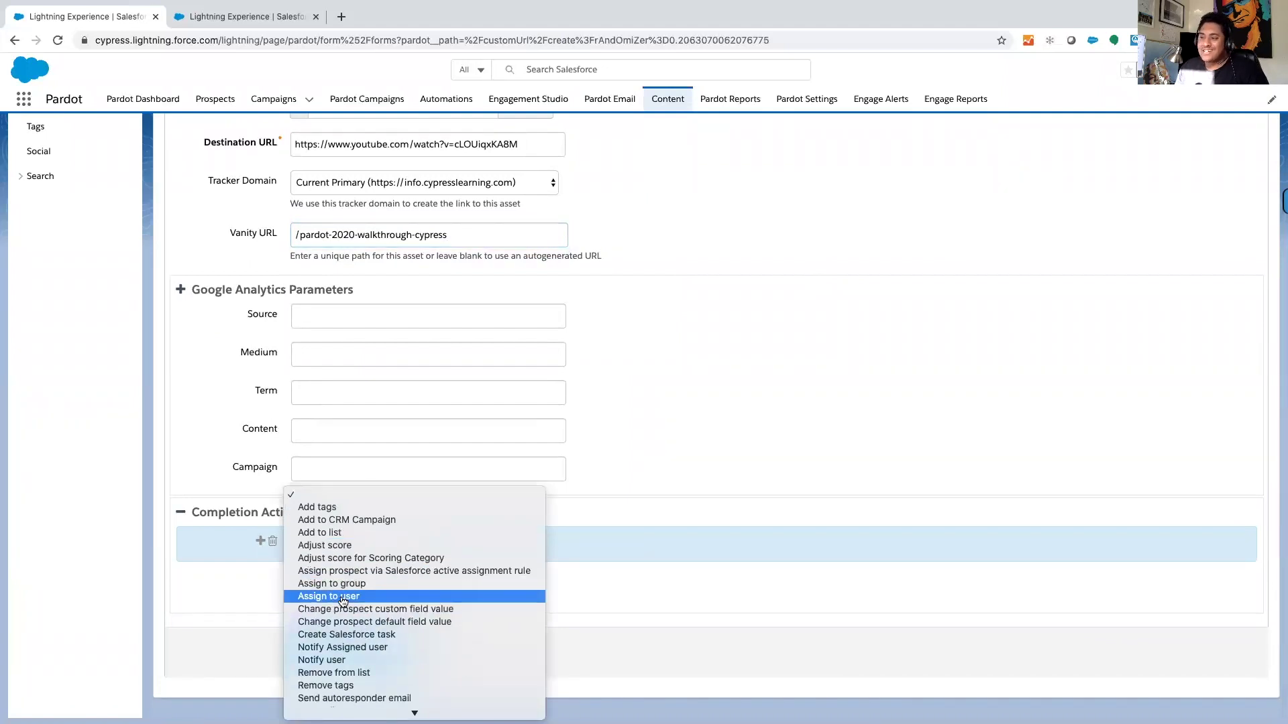
click(347, 648)
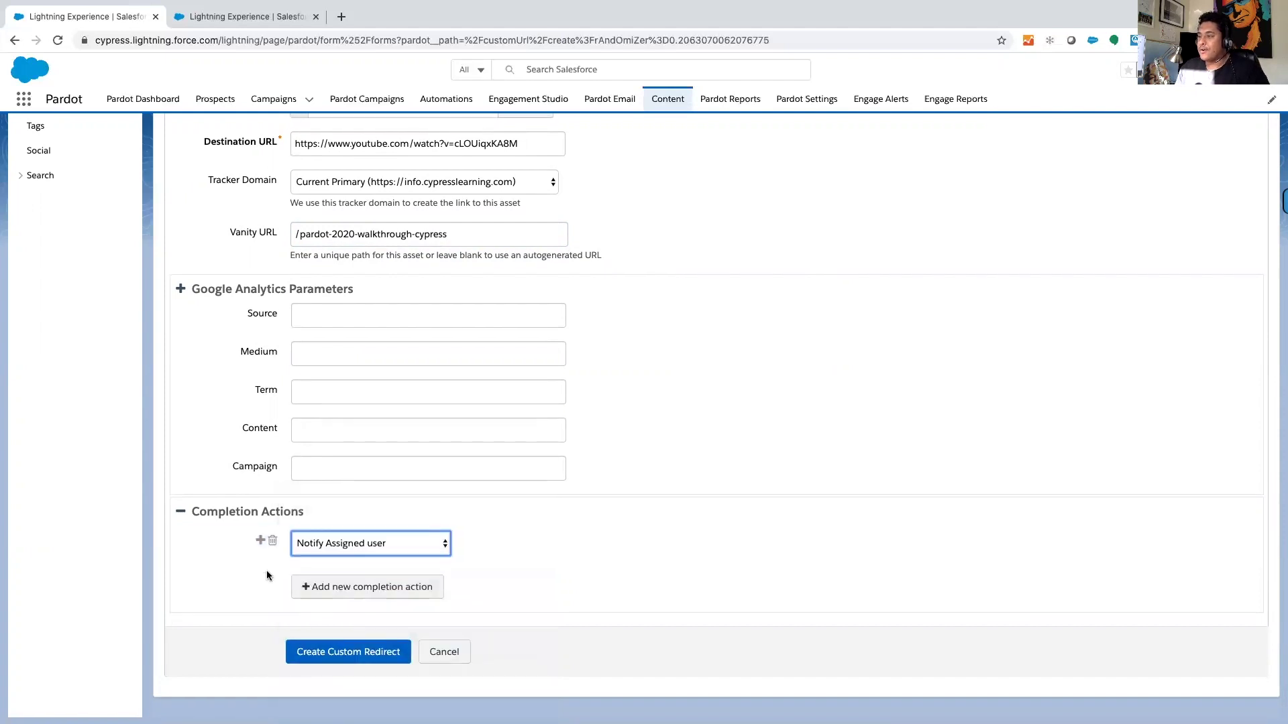
scroll(265, 583, up, 2)
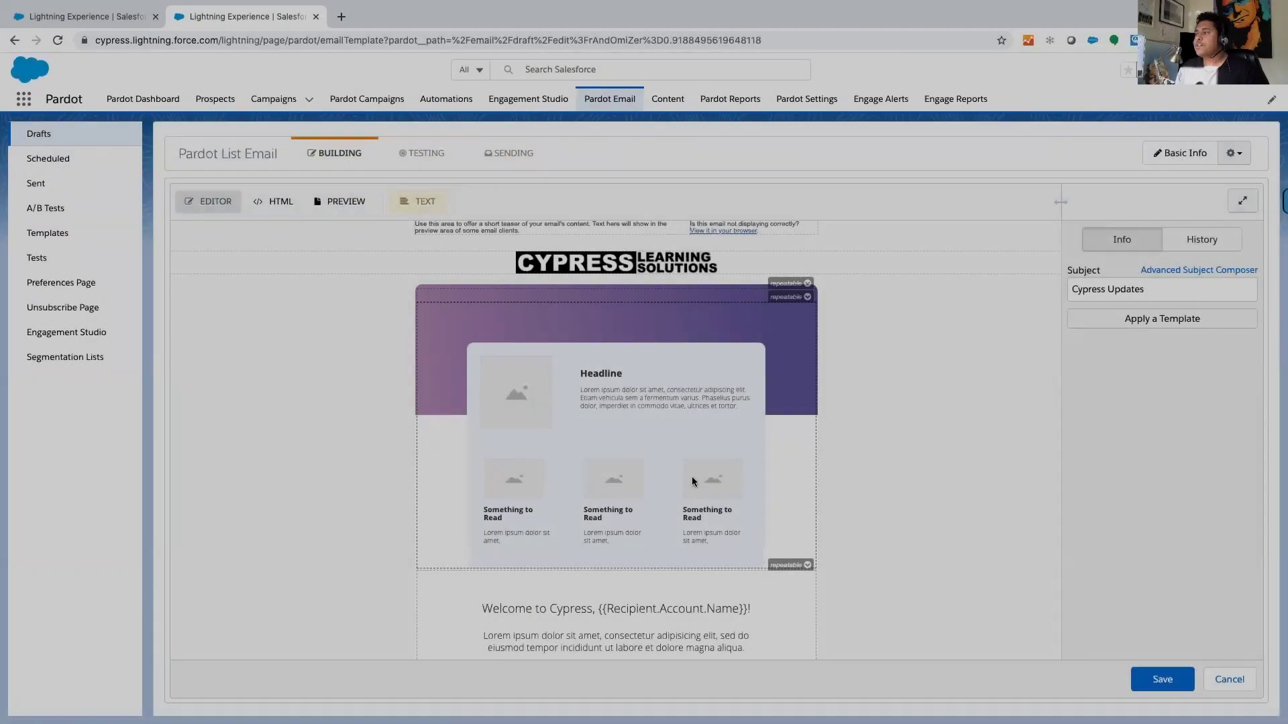
scroll(691, 478, down, 3)
scroll(691, 481, down, 2)
scroll(691, 481, down, 1)
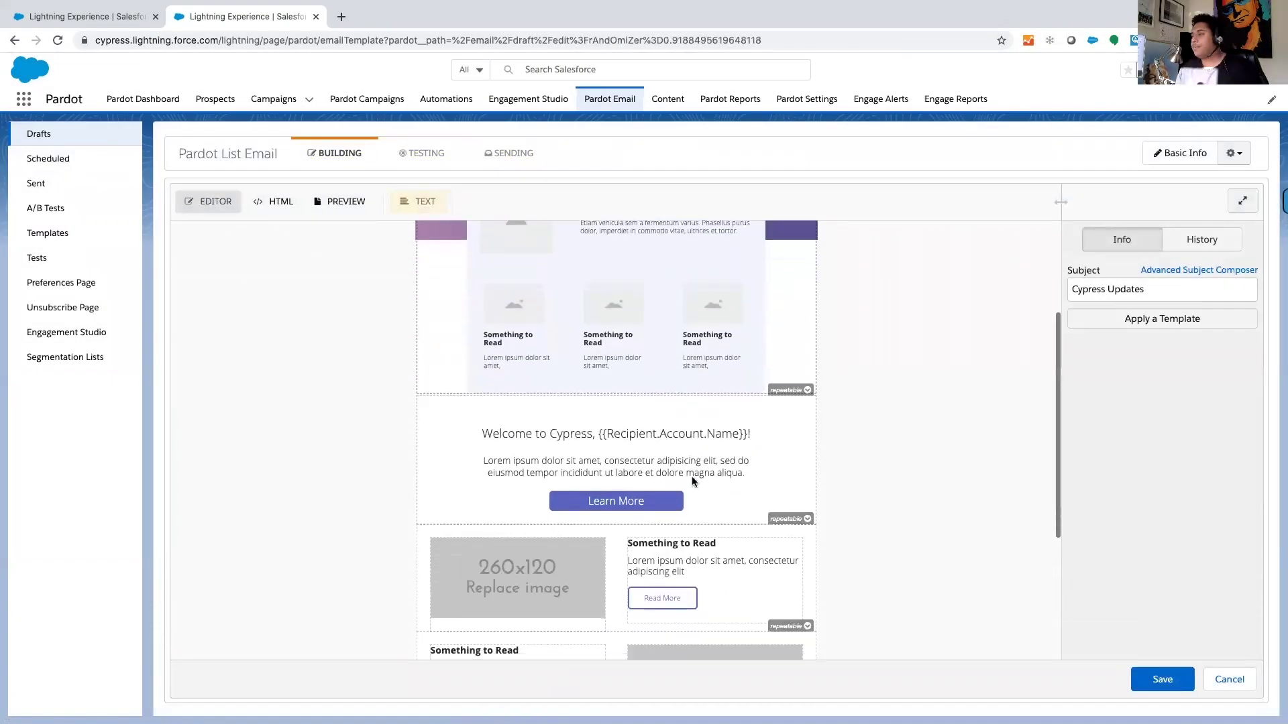
scroll(691, 480, down, 3)
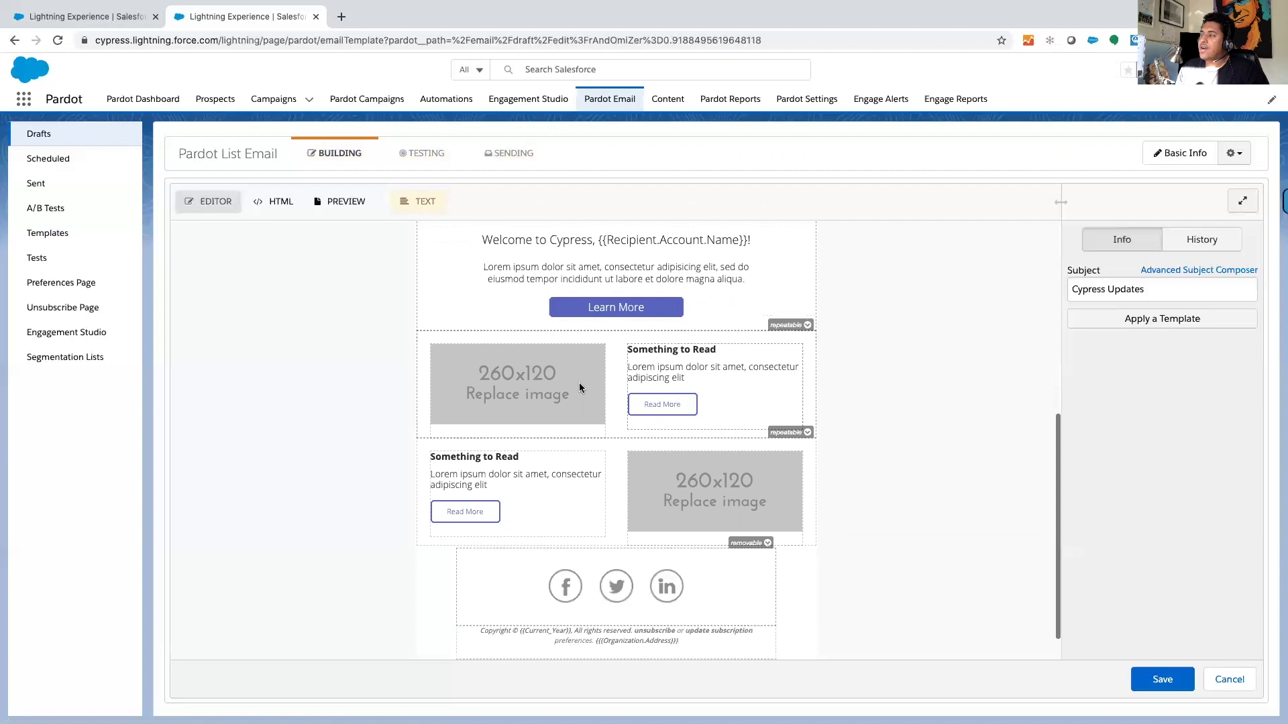
scroll(508, 476, up, 1)
scroll(503, 479, up, 2)
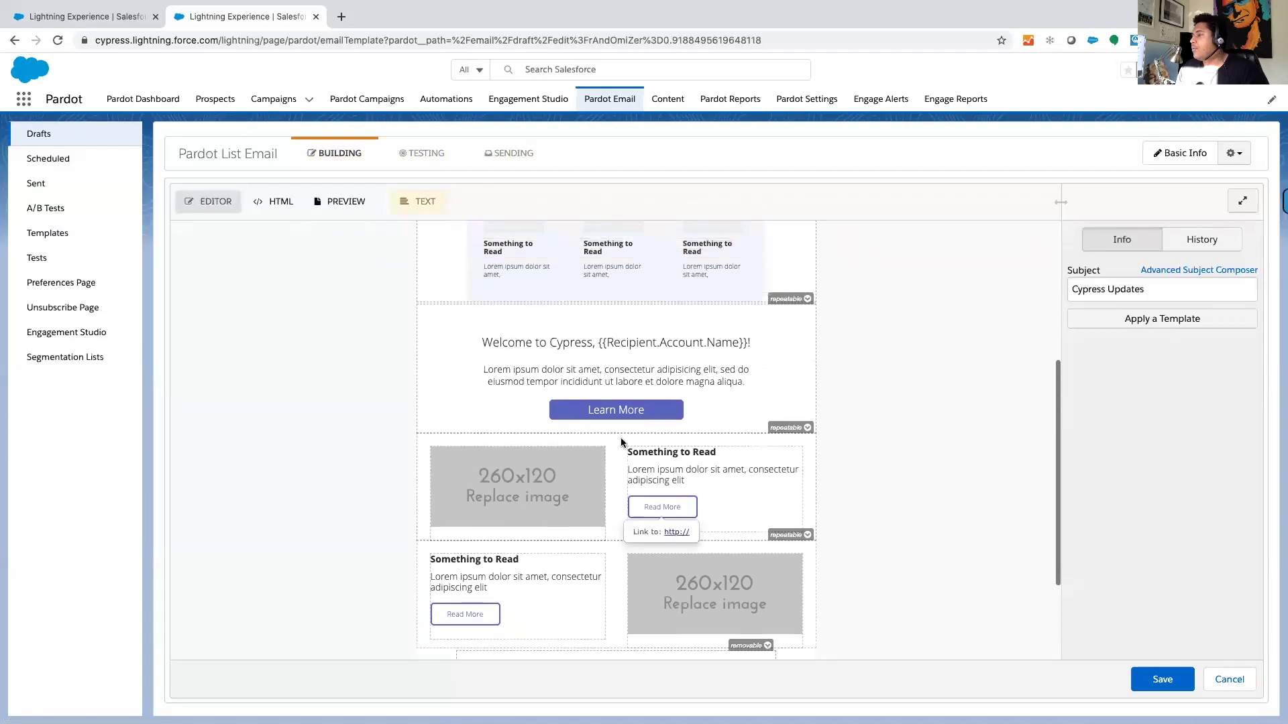
Step: Edit the Welcome to Cypress block and bring up the Learn More button's link settings
click(601, 380)
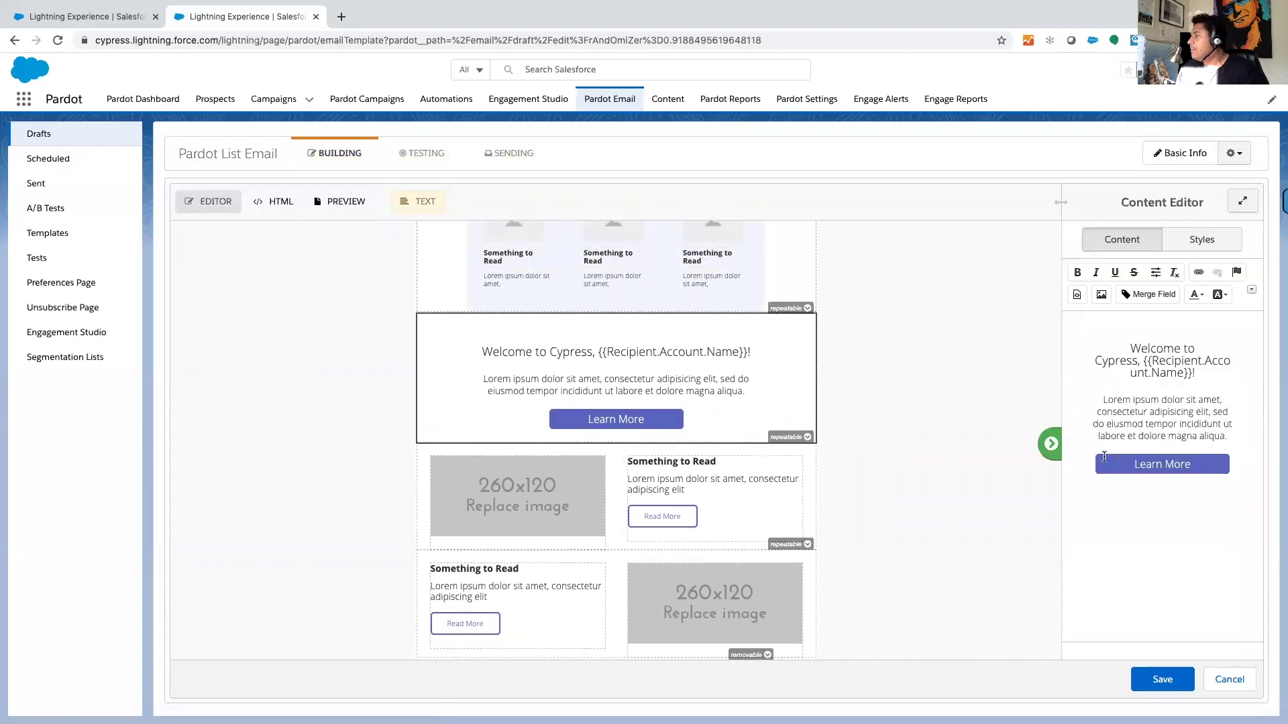
double_click(1150, 464)
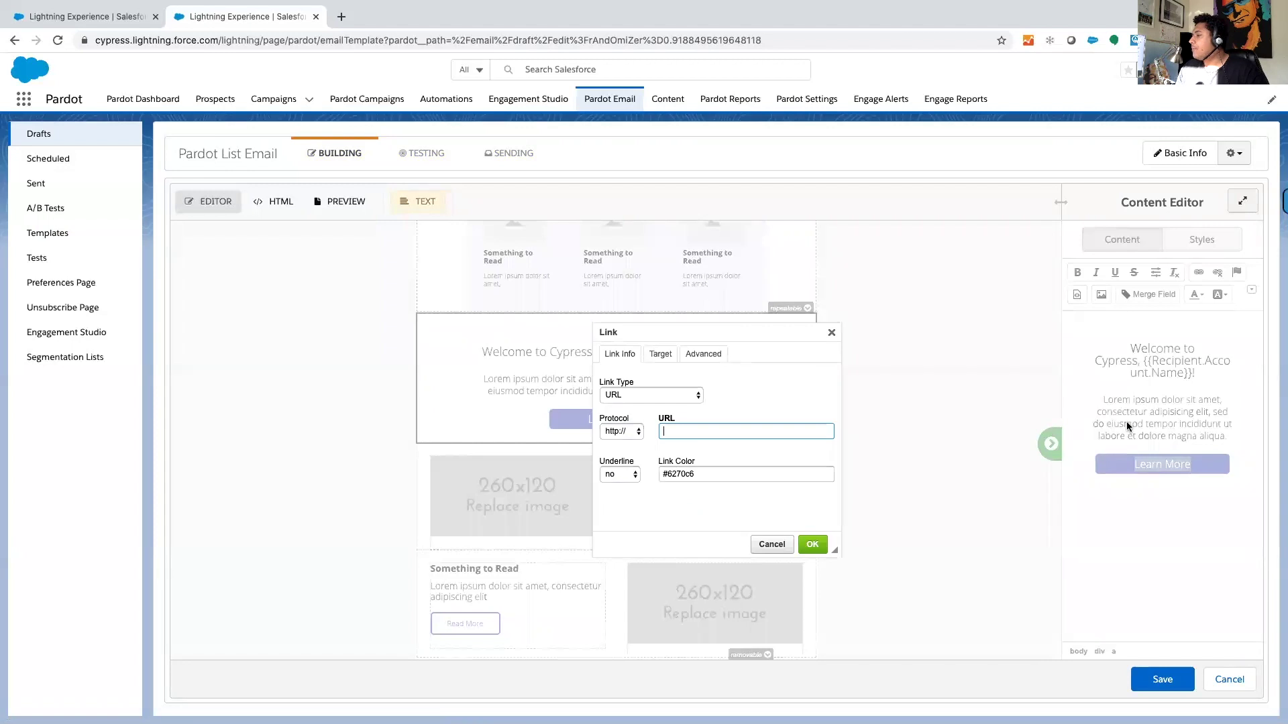
Step: Link Learn More to the 'April 21st: Pardot 20th Features Webinar' custom redirect
click(1198, 438)
click(641, 396)
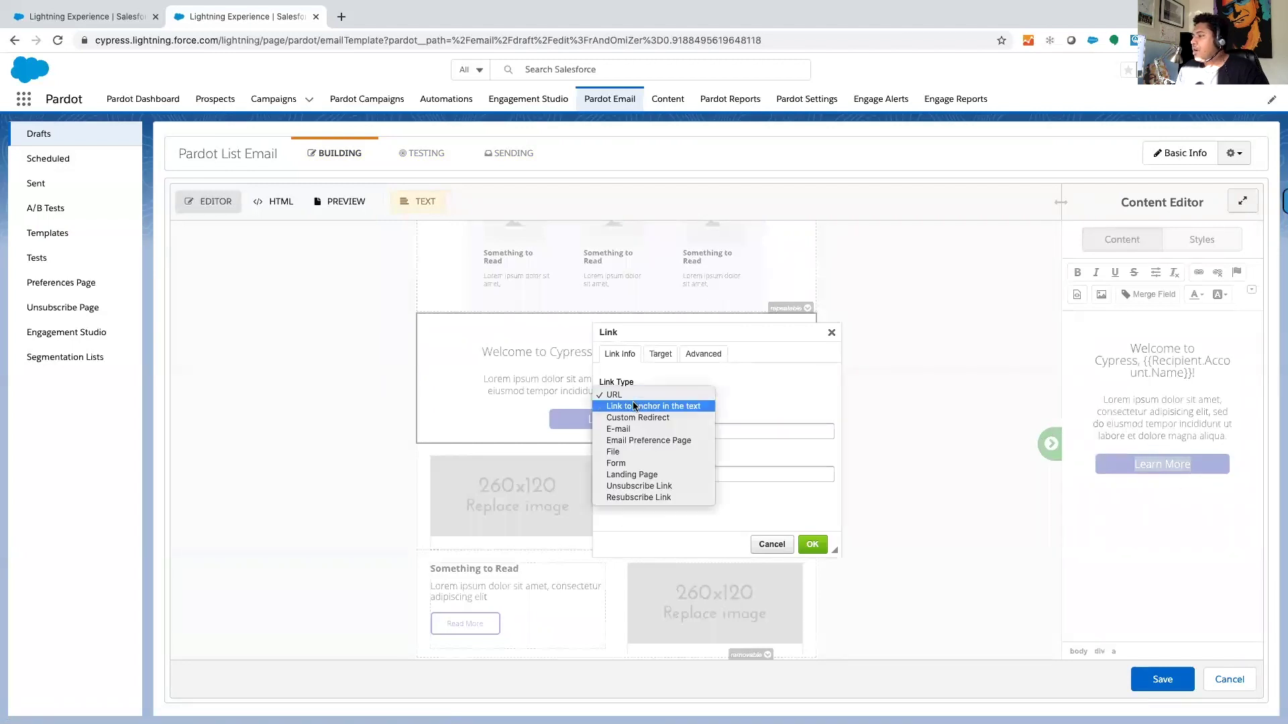
click(634, 421)
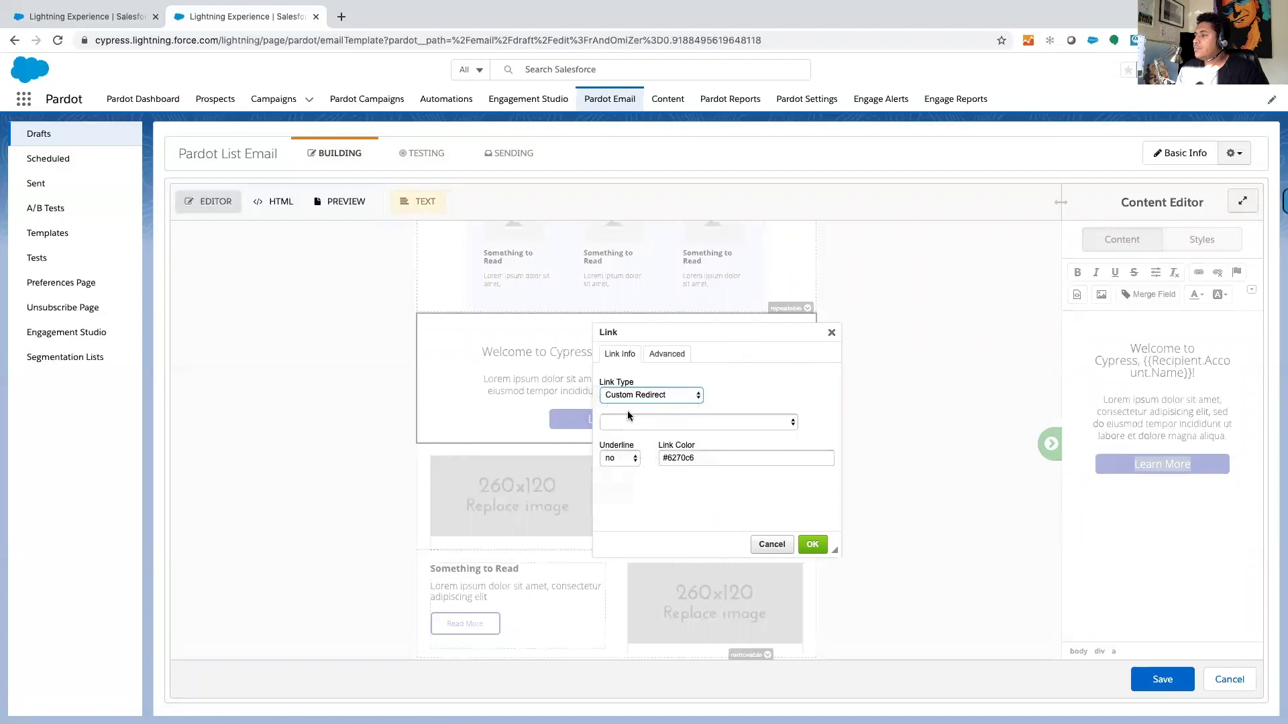
click(629, 423)
click(650, 448)
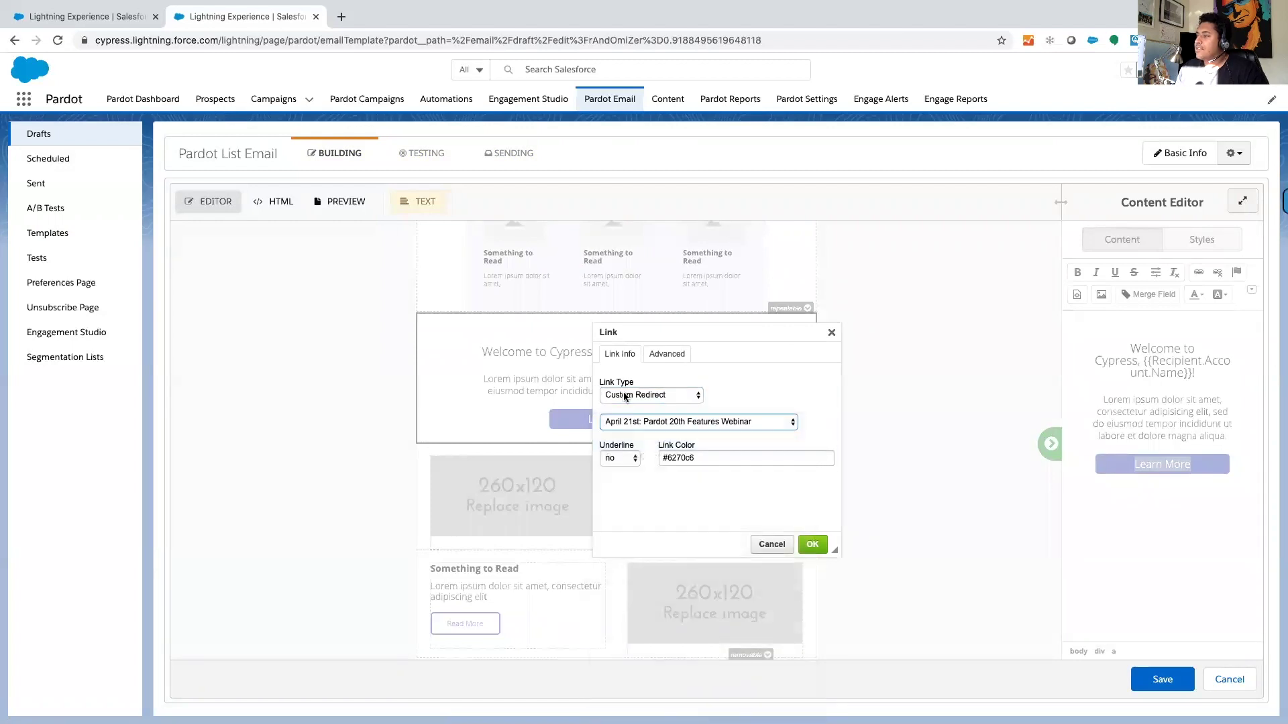
click(813, 545)
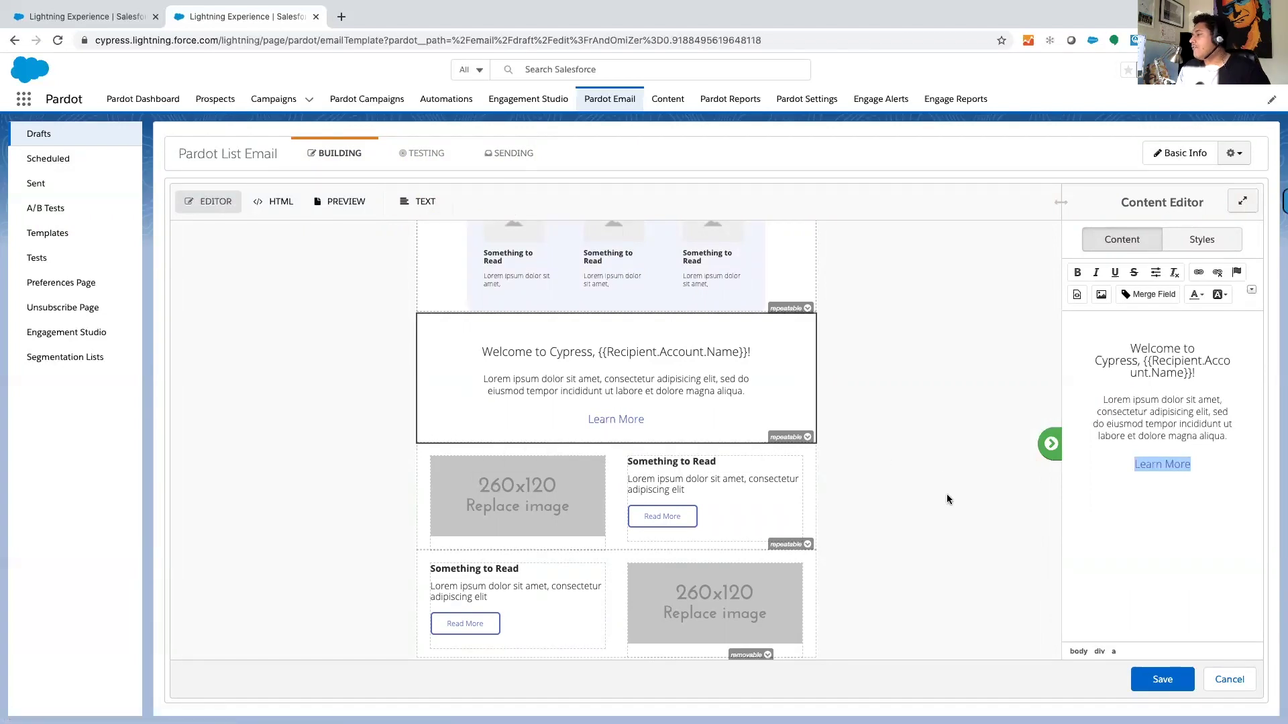
Step: On the Sending settings, enable the 'a prospect clicks this email' trigger for any link
click(516, 155)
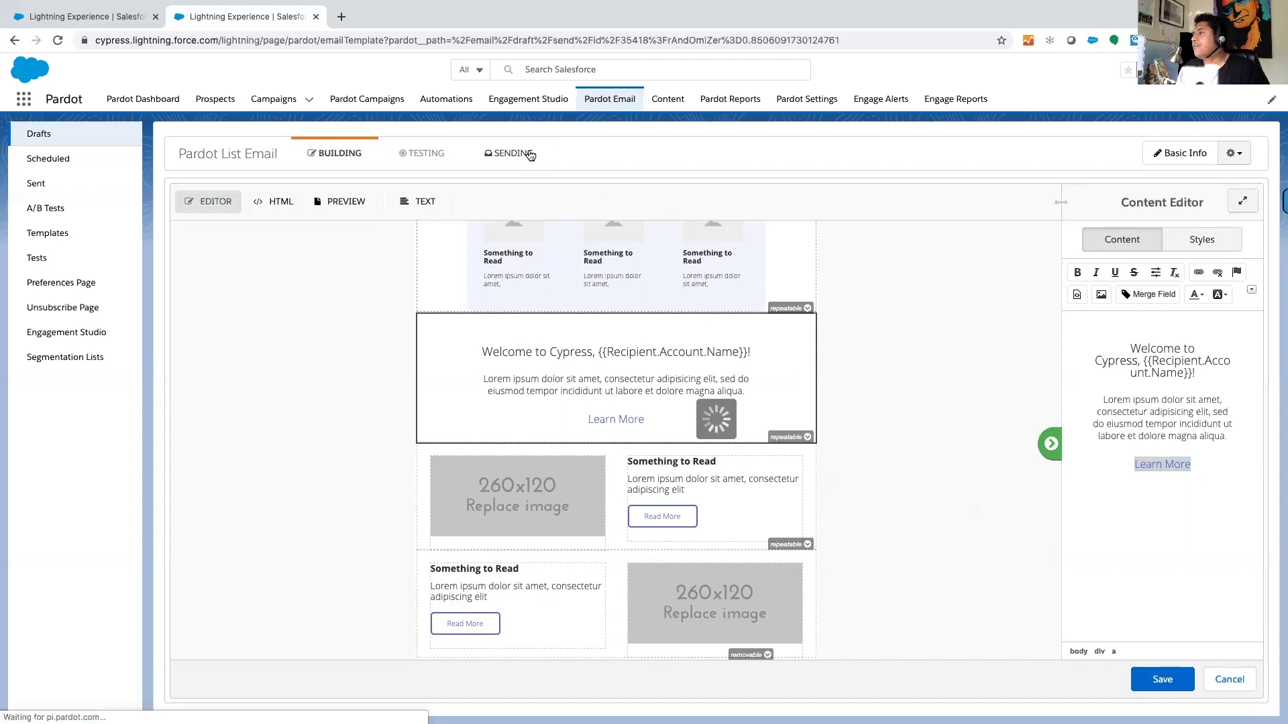
scroll(477, 334, down, 2)
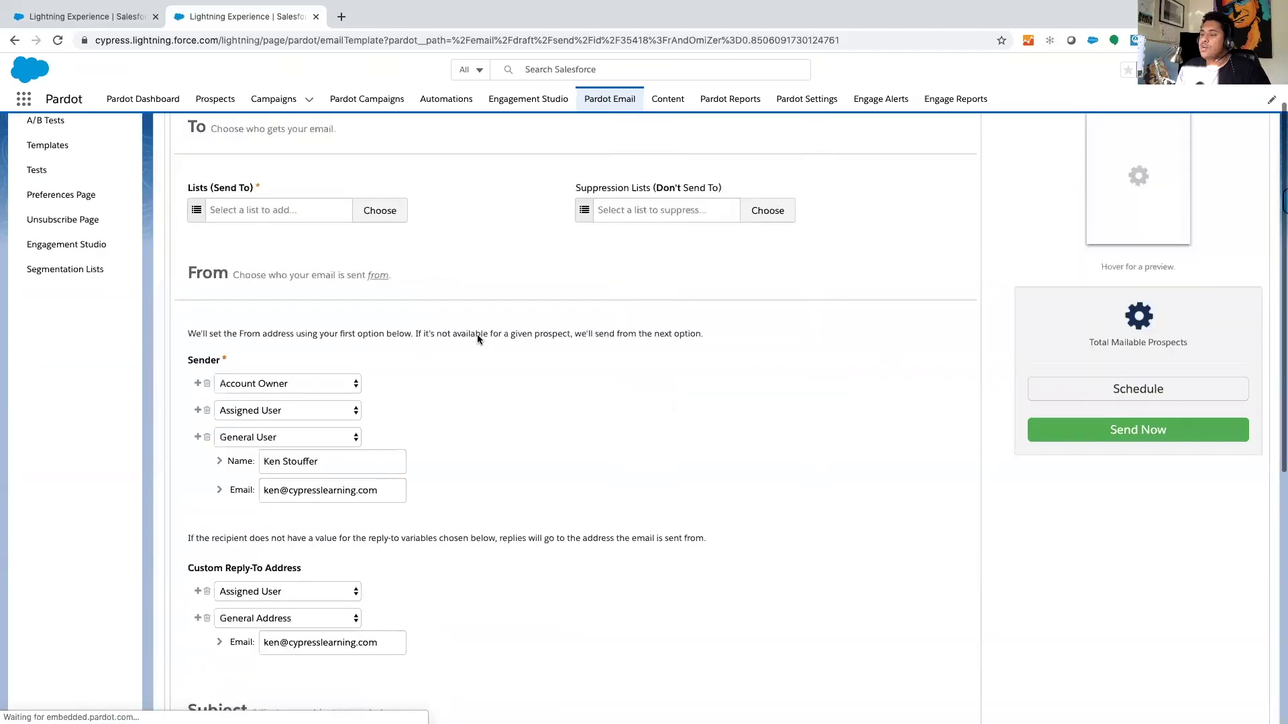
scroll(477, 334, down, 1)
scroll(469, 339, down, 3)
scroll(466, 344, down, 1)
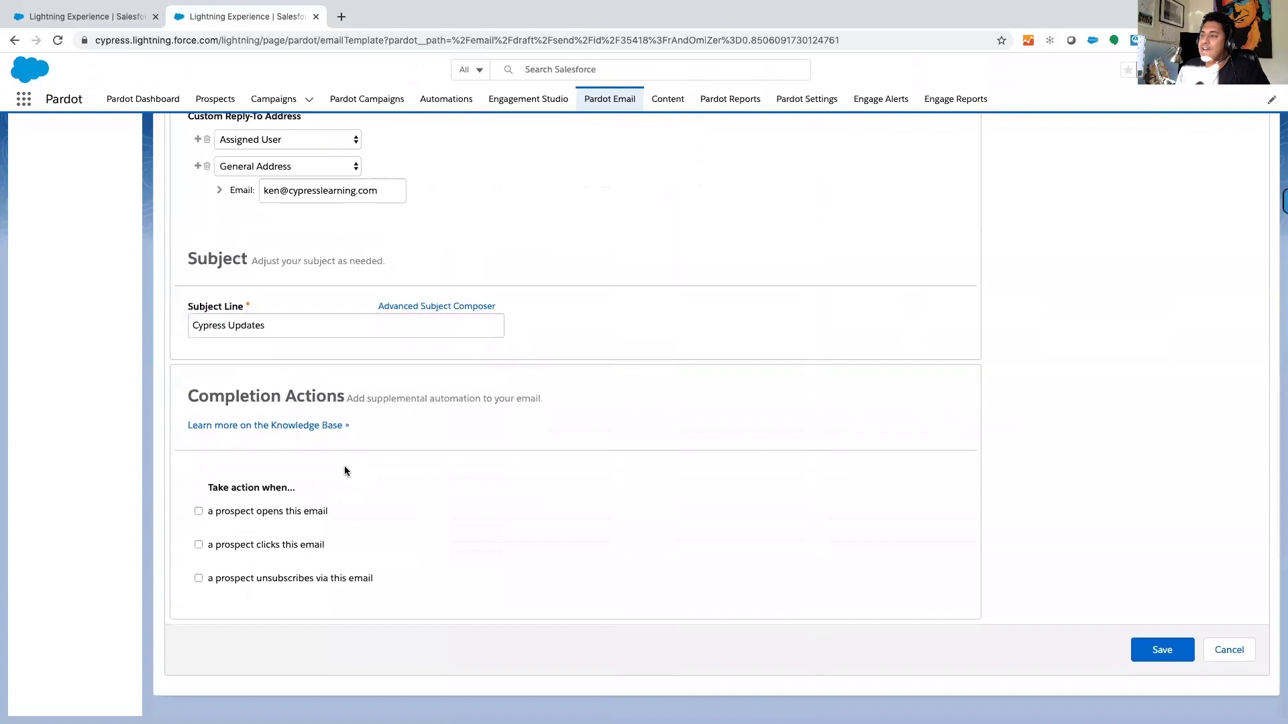
click(198, 544)
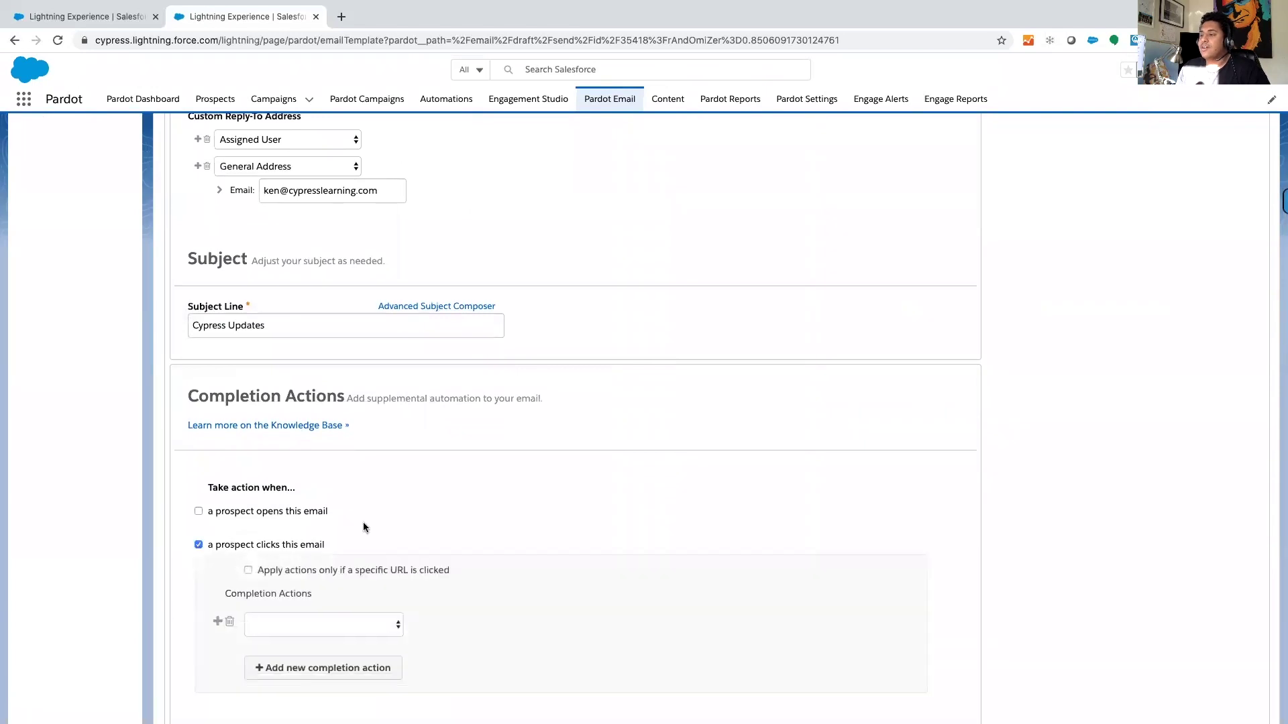
scroll(366, 527, down, 1)
click(249, 464)
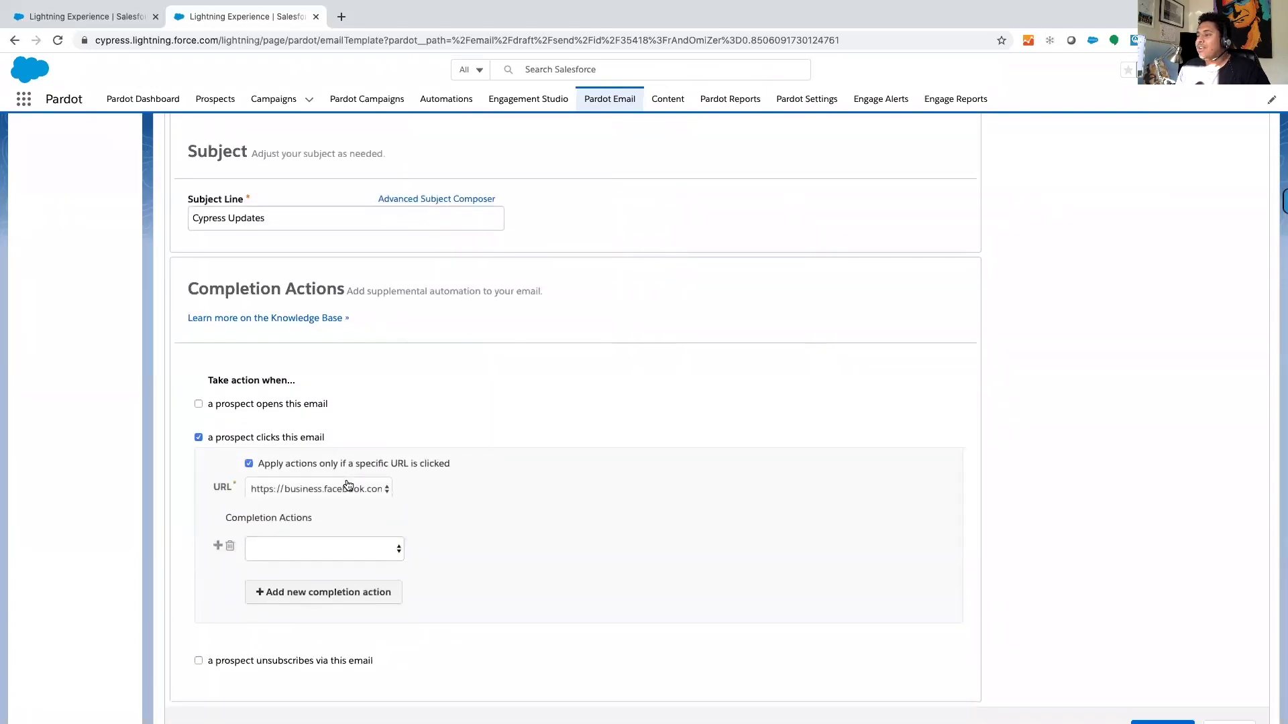
scroll(343, 481, down, 1)
click(321, 431)
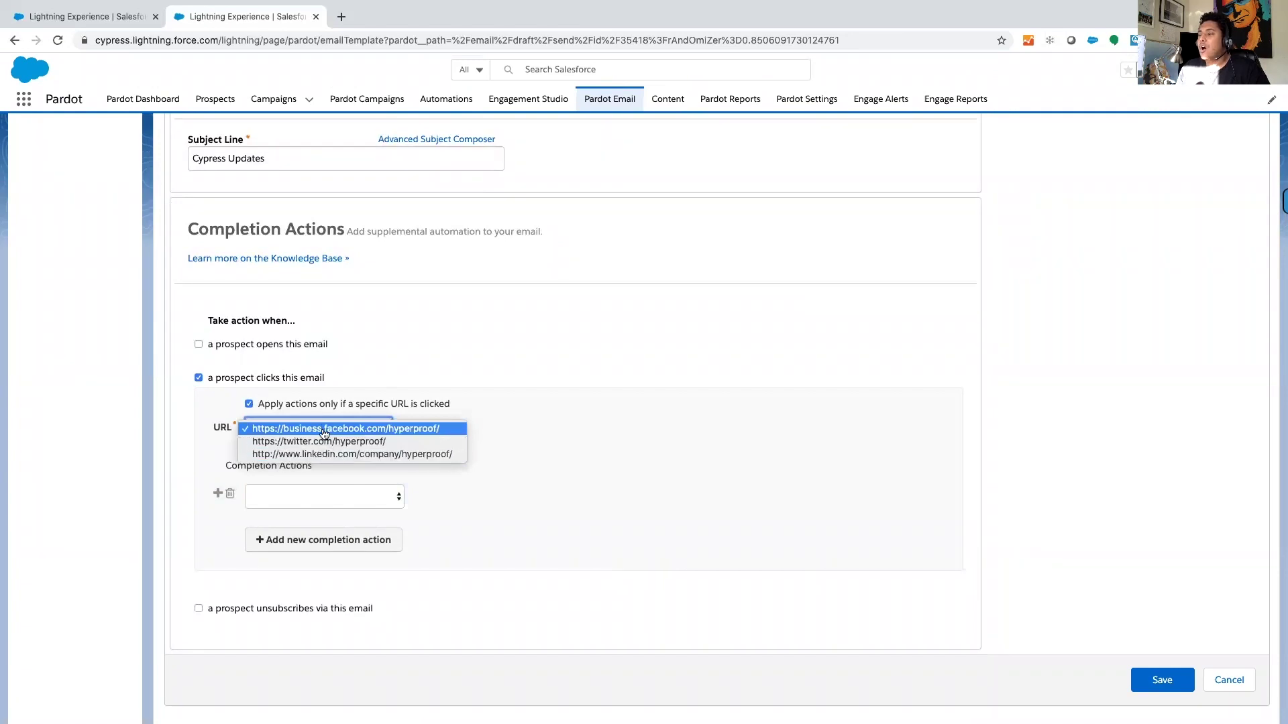
click(400, 358)
click(249, 403)
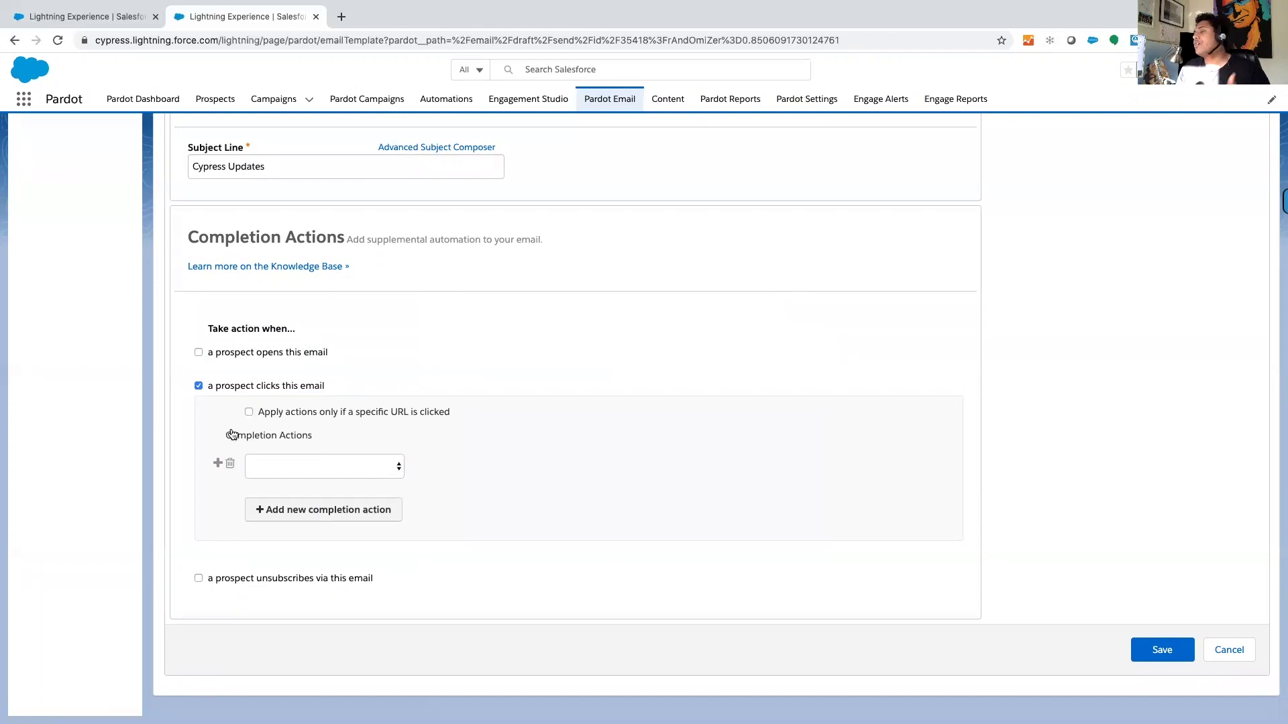
Step: Add an Add to CRM Campaign action for Eventbrite, keeping status Sent
click(270, 467)
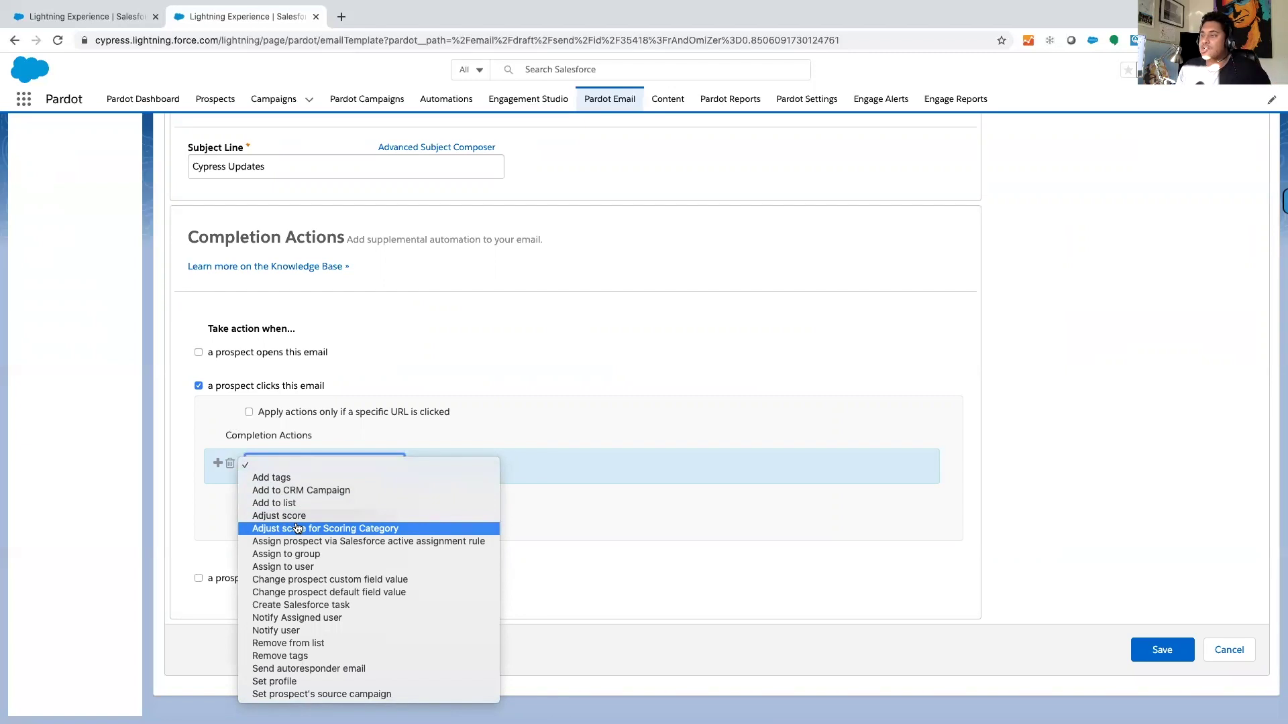
click(299, 490)
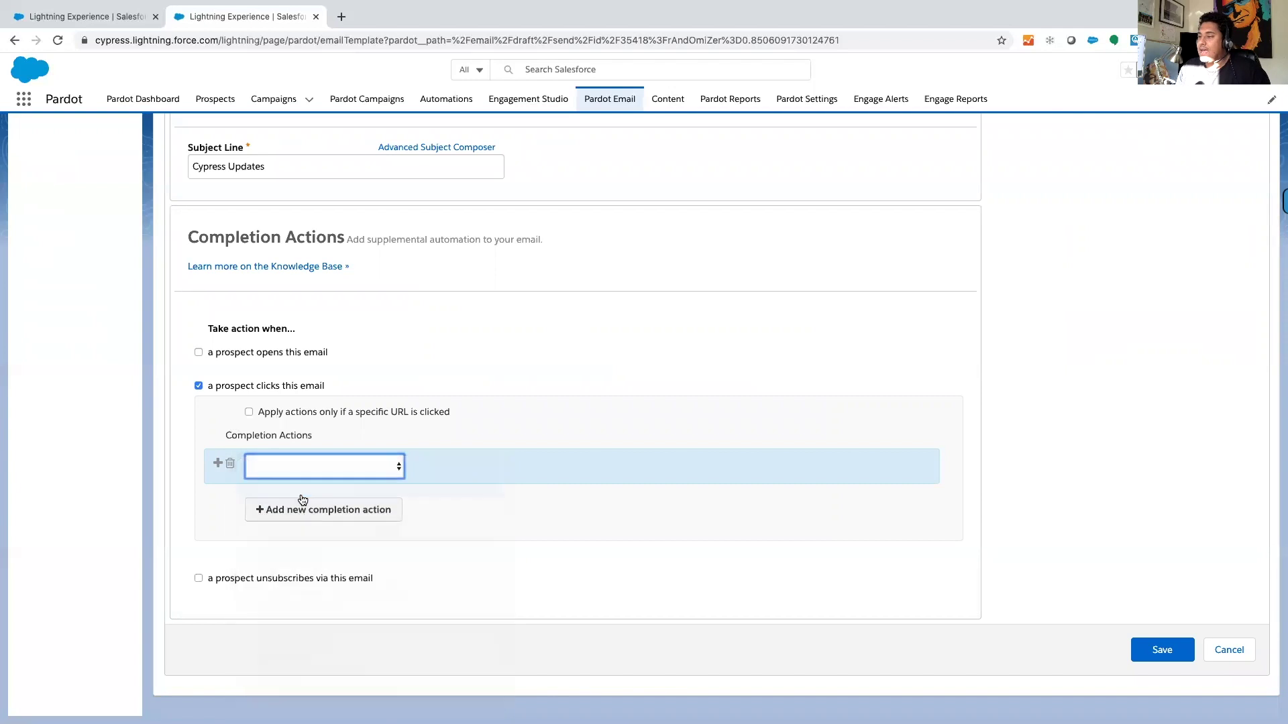
click(670, 462)
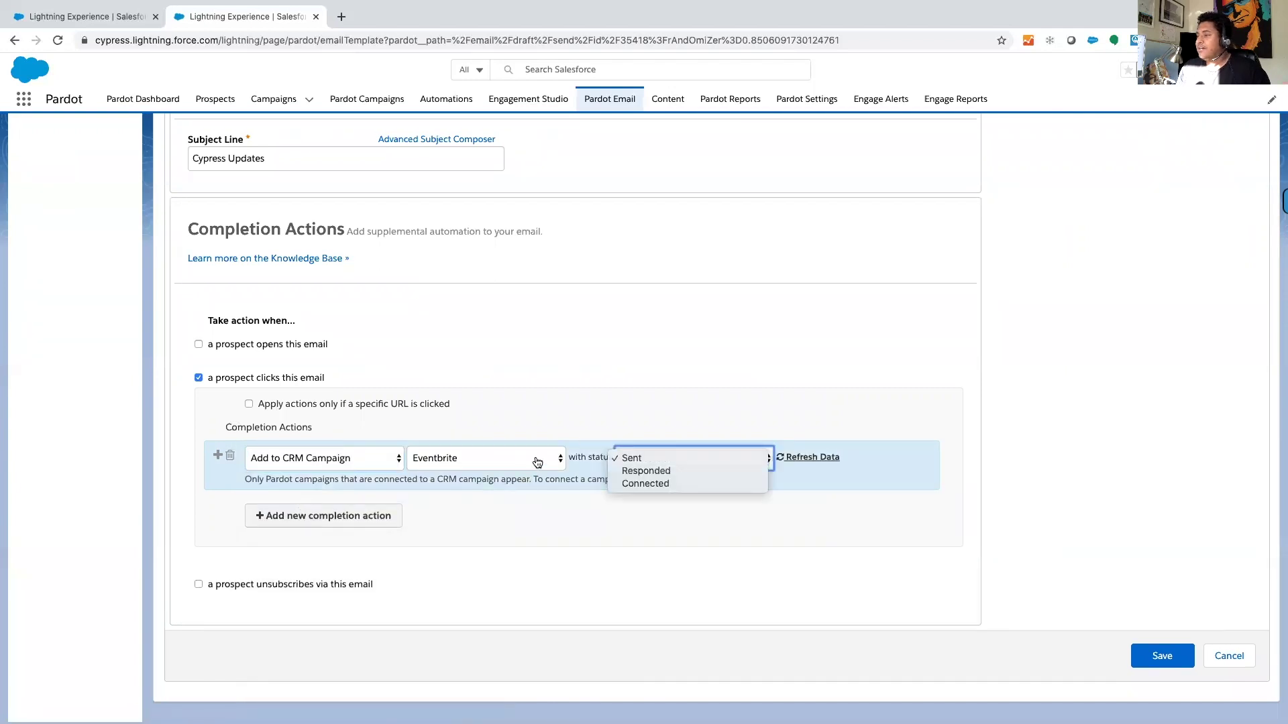
click(548, 427)
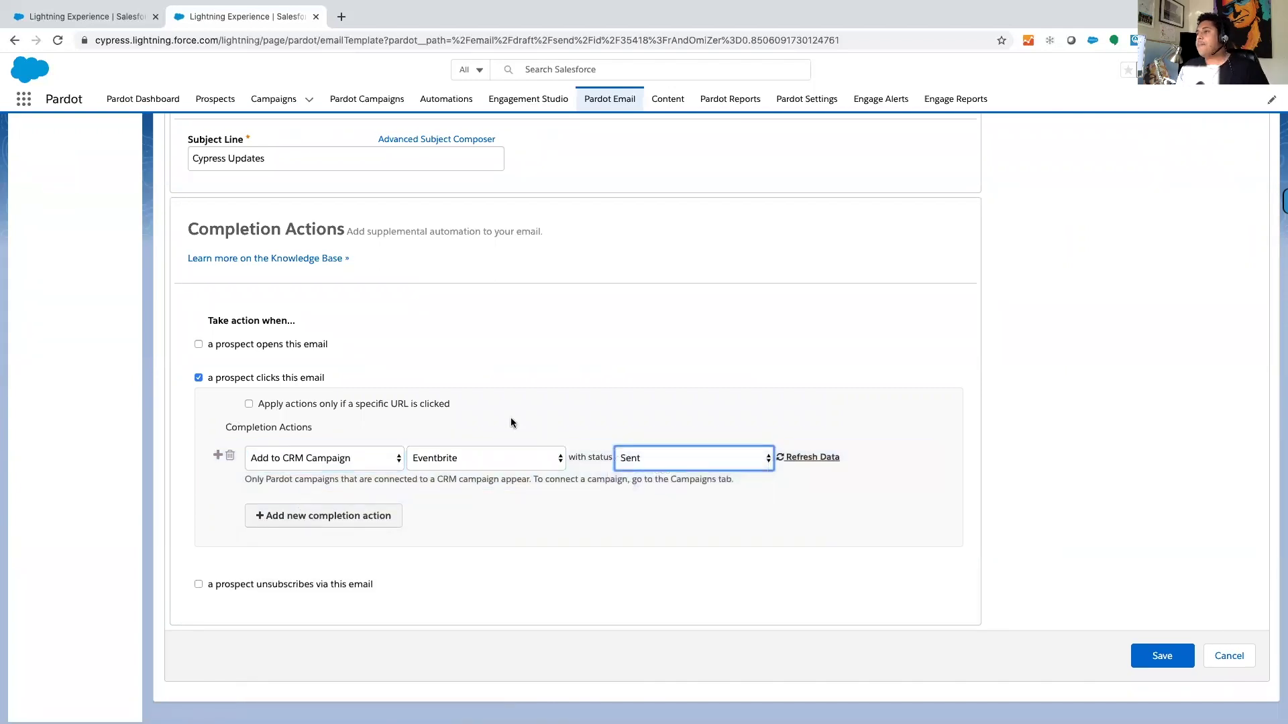